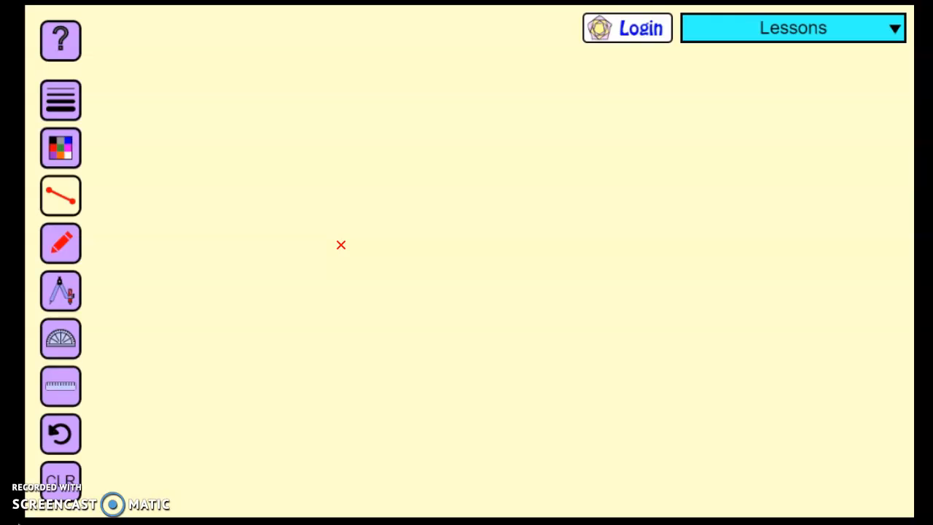
Draw six separate straight red line segments across the canvas and clear the canvas.
left_click(64, 201)
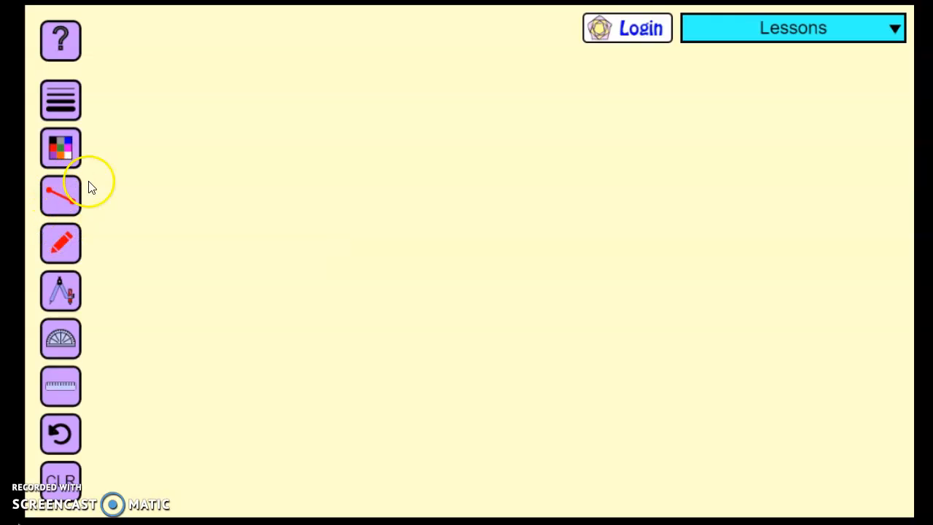
left_click(59, 194)
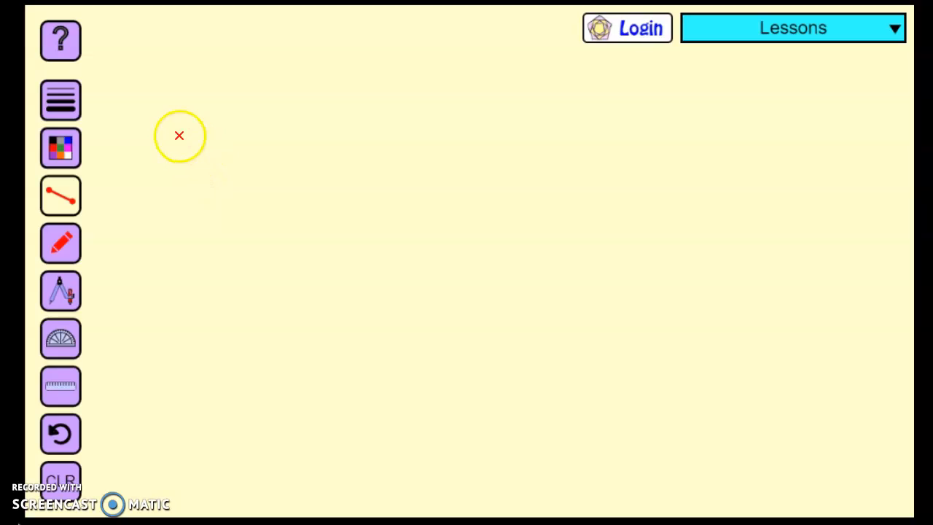
left_click_drag(175, 144, 465, 239)
left_click_drag(391, 349, 564, 248)
mouse_move(225, 296)
left_mouse_down()
mouse_move(396, 175)
mouse_move(437, 163)
left_mouse_up()
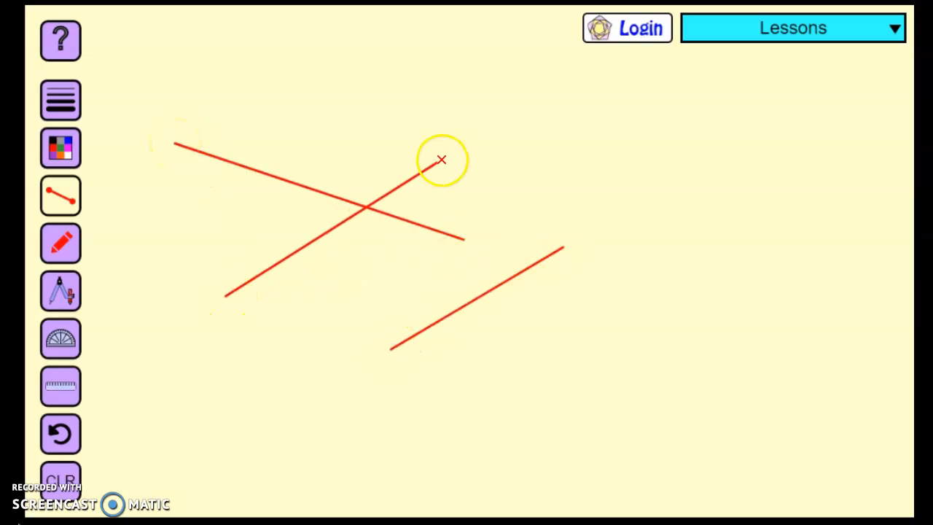
left_click_drag(577, 88, 798, 250)
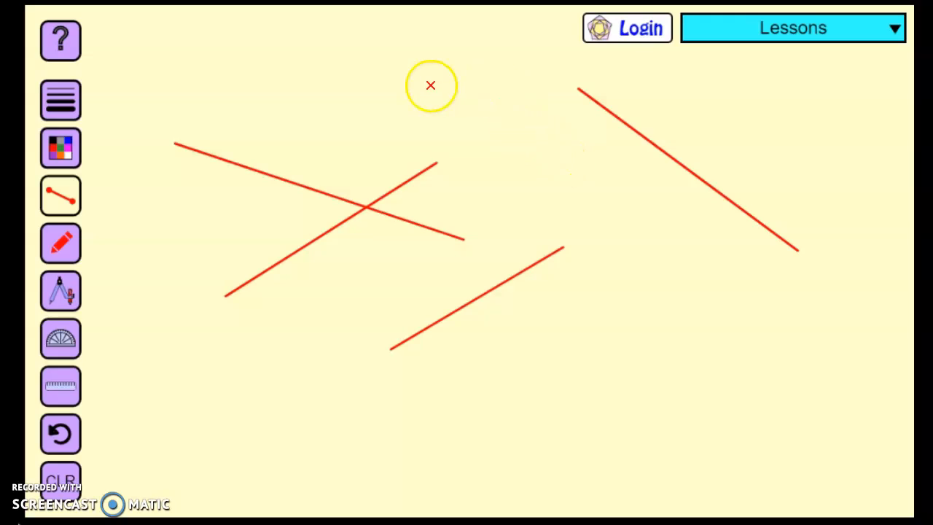
left_click_drag(428, 73, 625, 214)
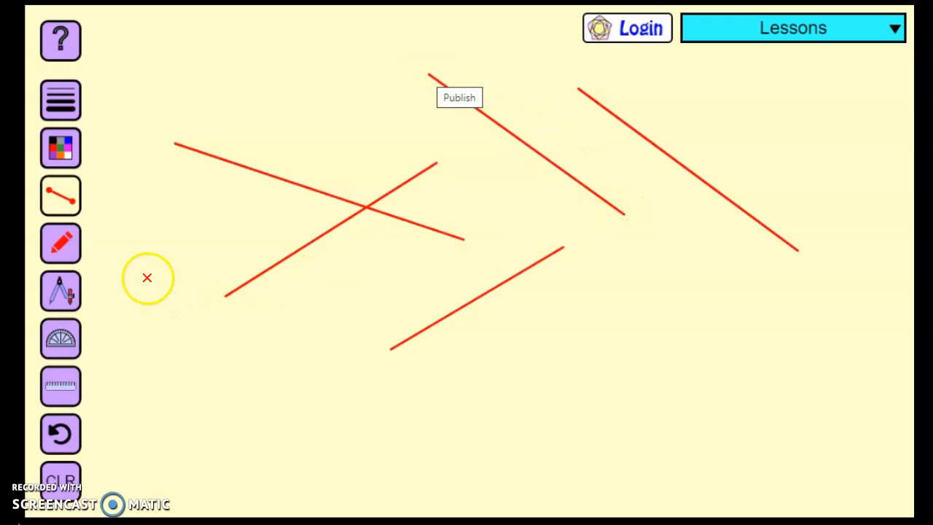
left_click_drag(146, 279, 333, 381)
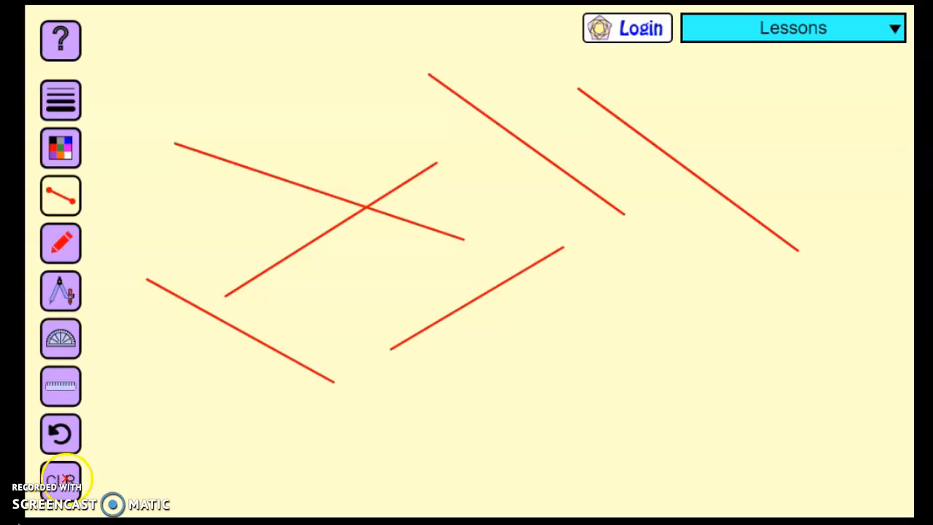
left_click(65, 479)
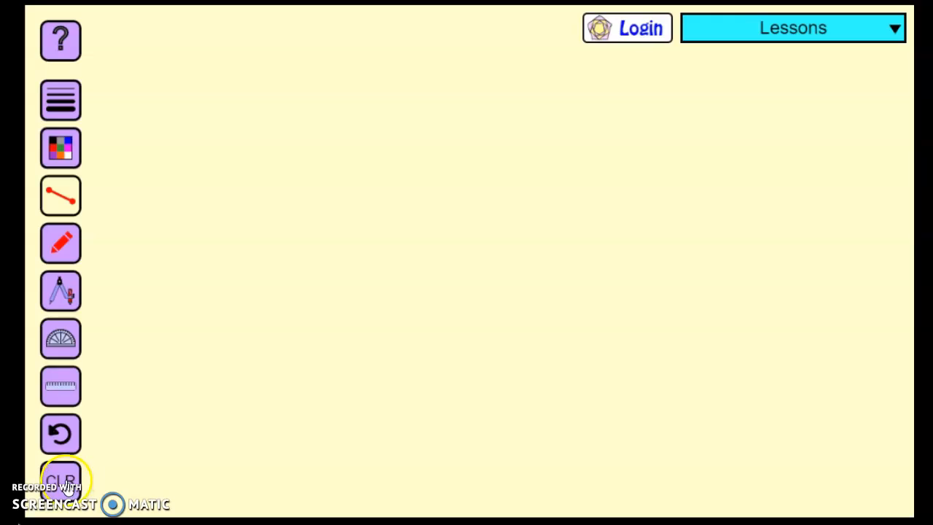
Draw several wavy freehand lines with the red pencil across the canvas.
left_click(67, 239)
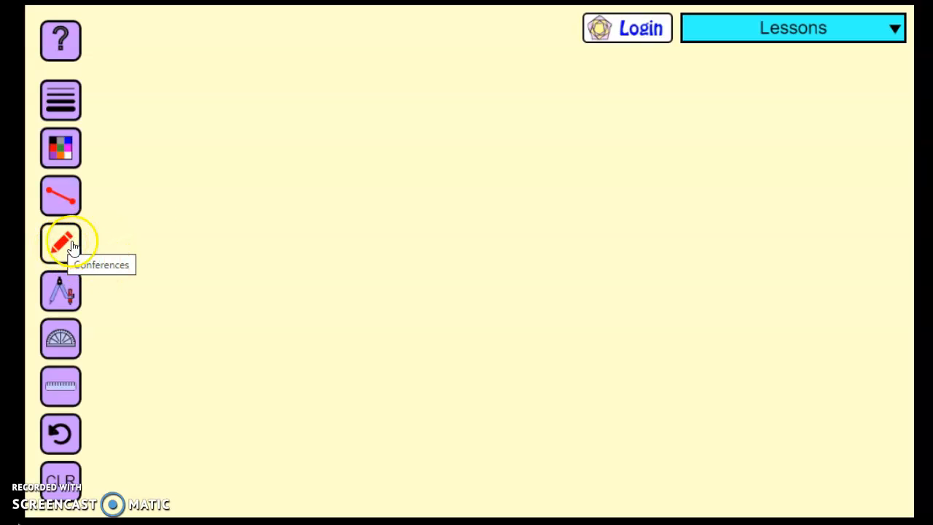
left_click_drag(198, 159, 294, 209)
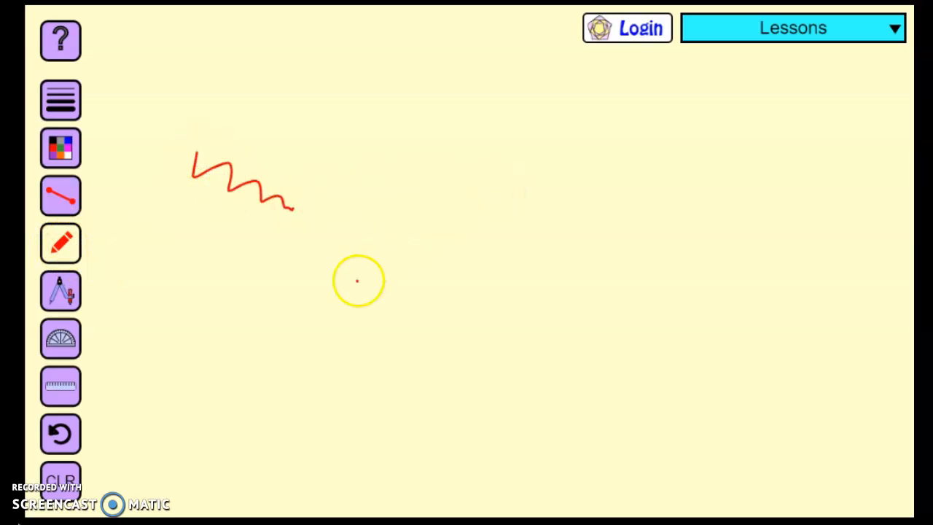
left_click_drag(357, 281, 492, 230)
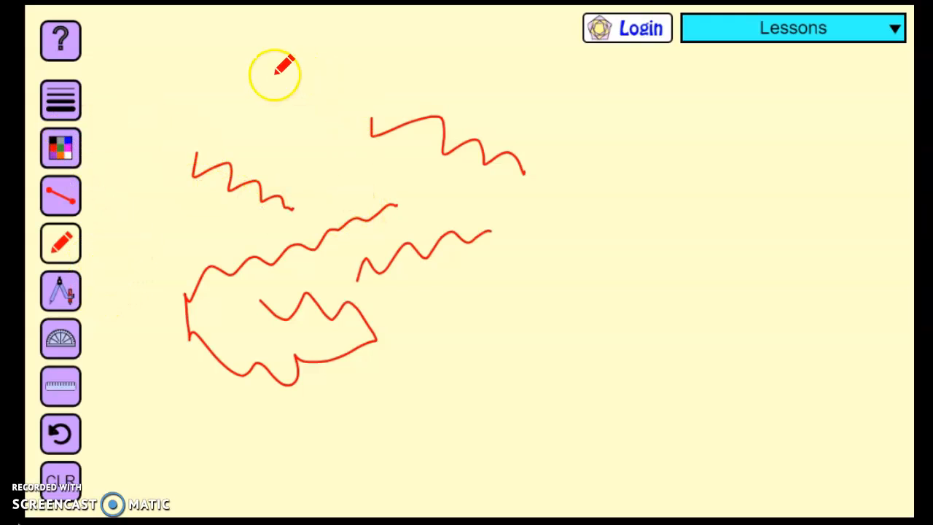
left_click_drag(328, 106, 333, 128)
left_click_drag(594, 125, 623, 195)
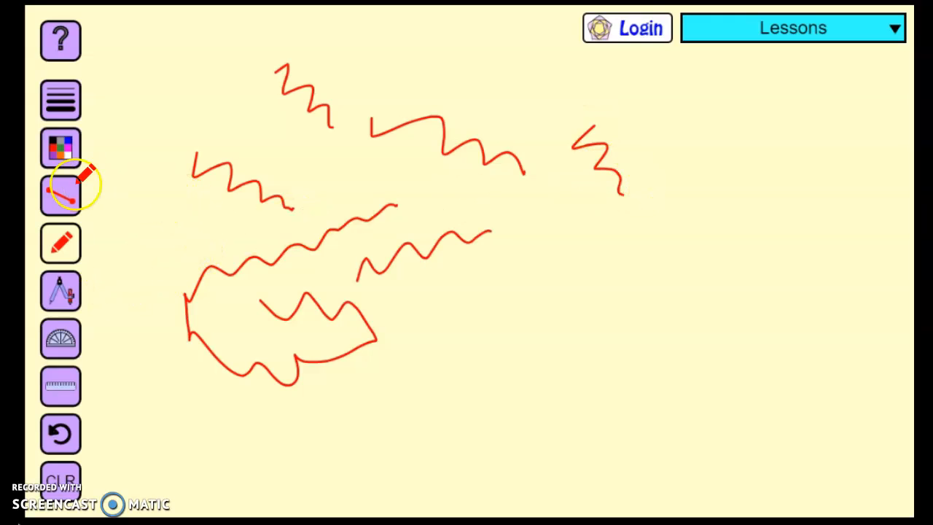
Try each of the four line thicknesses and end on the thinnest one.
left_click(57, 105)
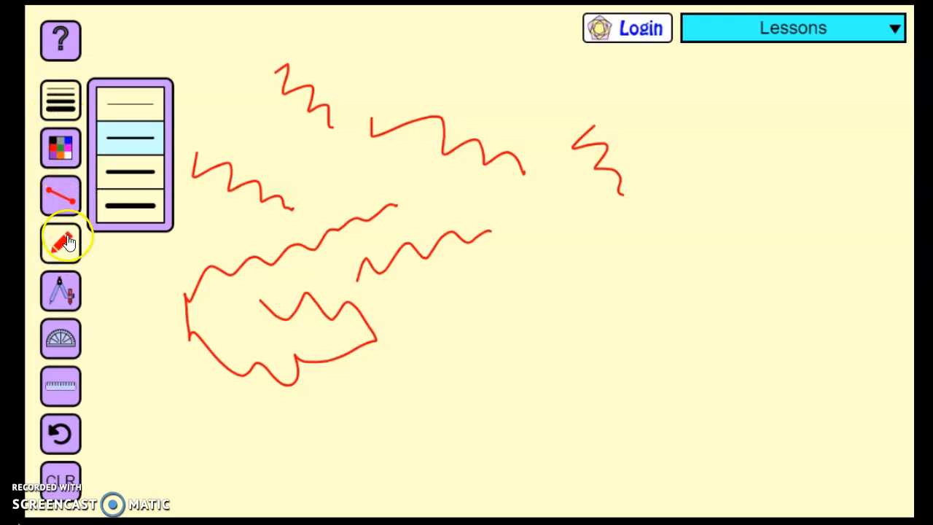
left_click(137, 105)
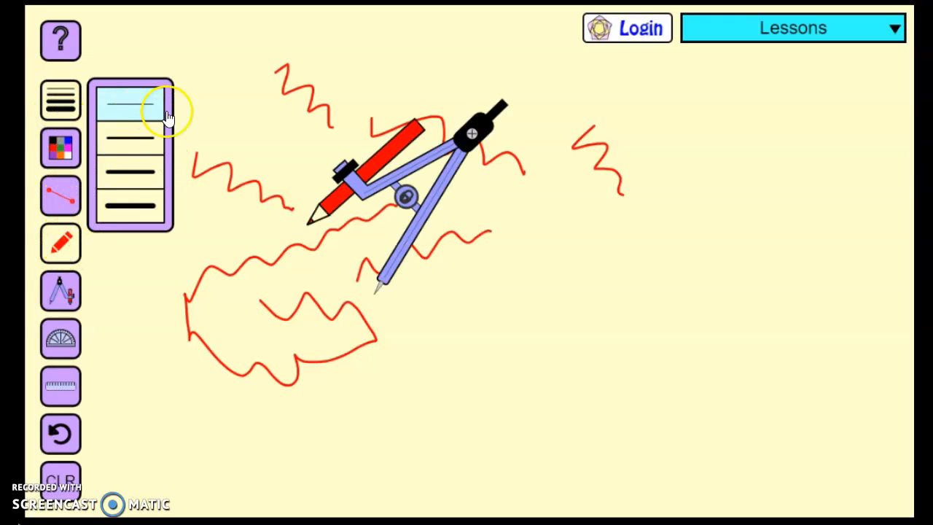
left_click(138, 139)
left_click(140, 169)
left_click(140, 210)
left_click(140, 109)
left_click(134, 135)
left_click(148, 113)
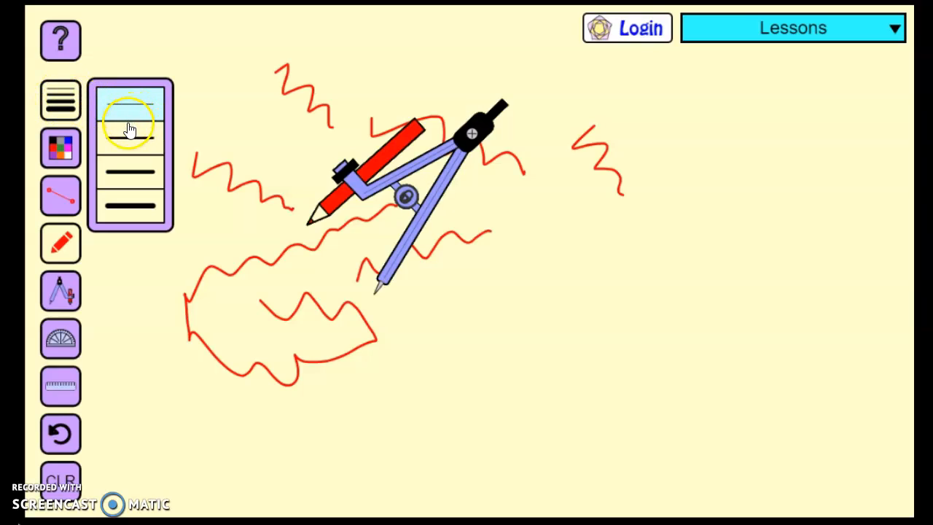
Set the line thickness of the line segment tool to the second-thinnest option.
left_click(59, 194)
left_click(67, 104)
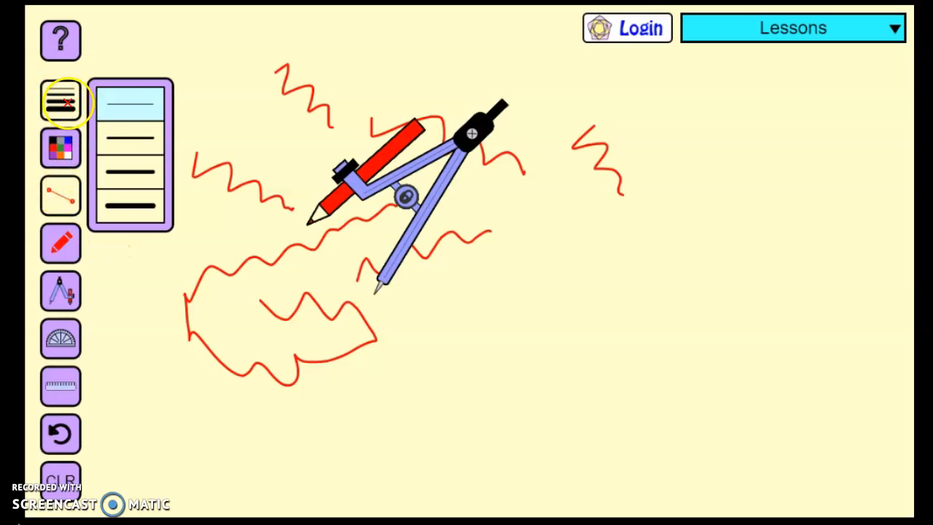
left_click(130, 138)
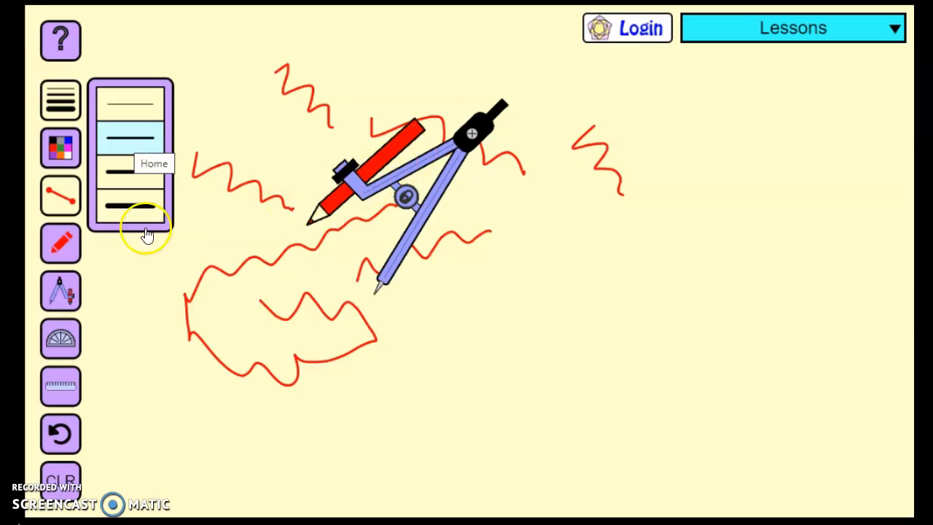
left_click(67, 191)
Toggle the compass off and back on, and clear the freehand drawings from the canvas.
left_click(64, 290)
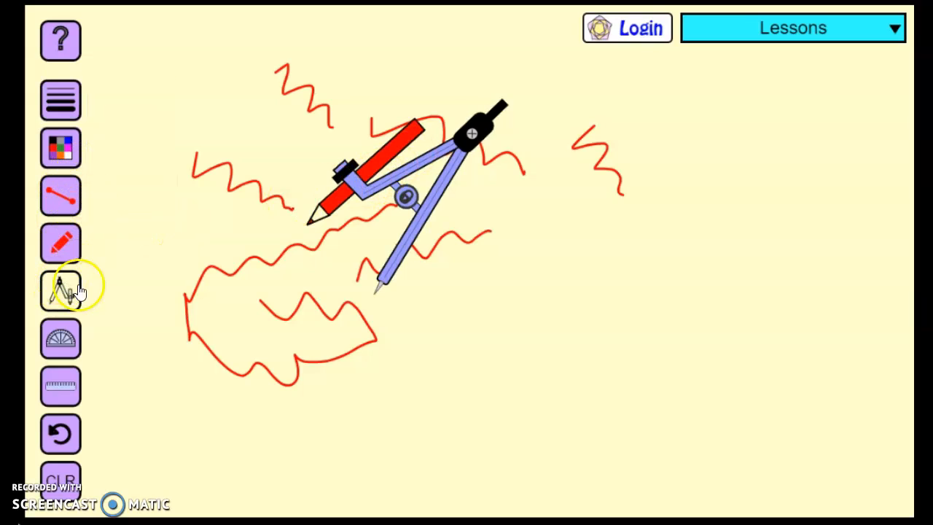
left_click(79, 290)
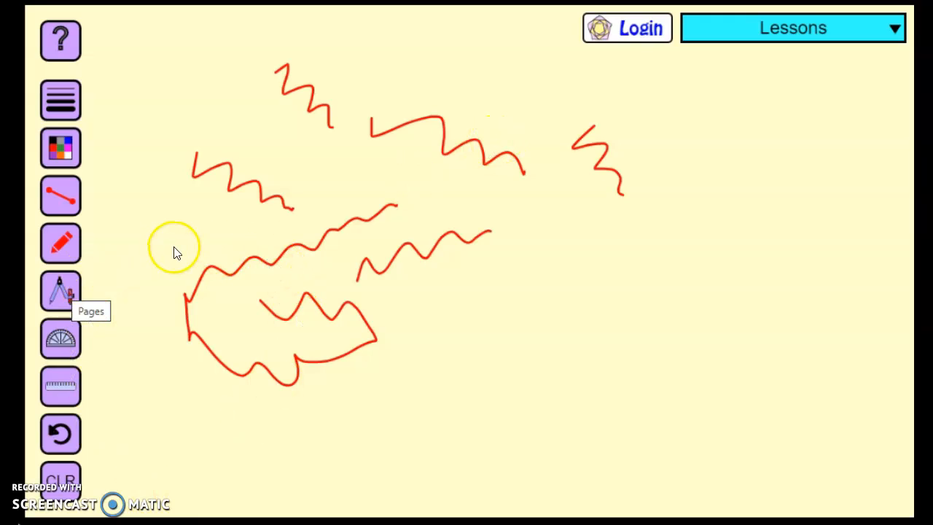
left_click(75, 279)
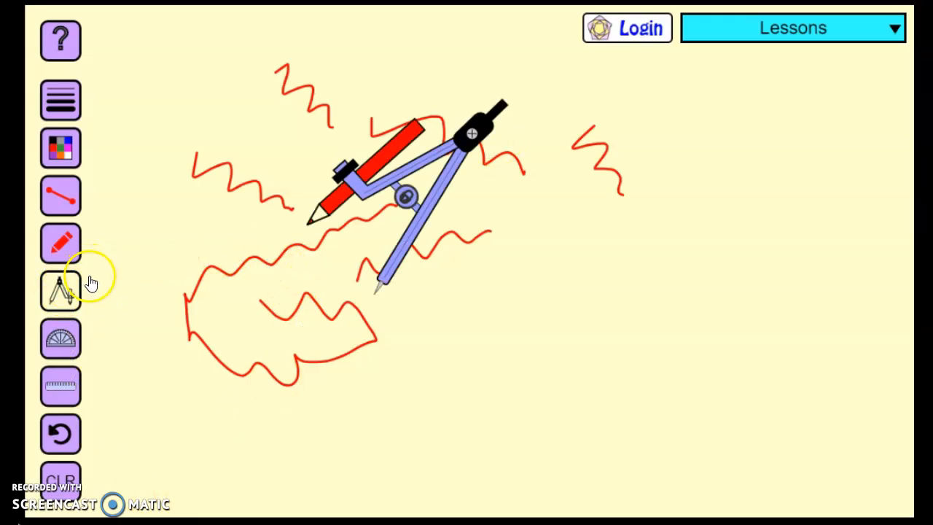
left_click(62, 478)
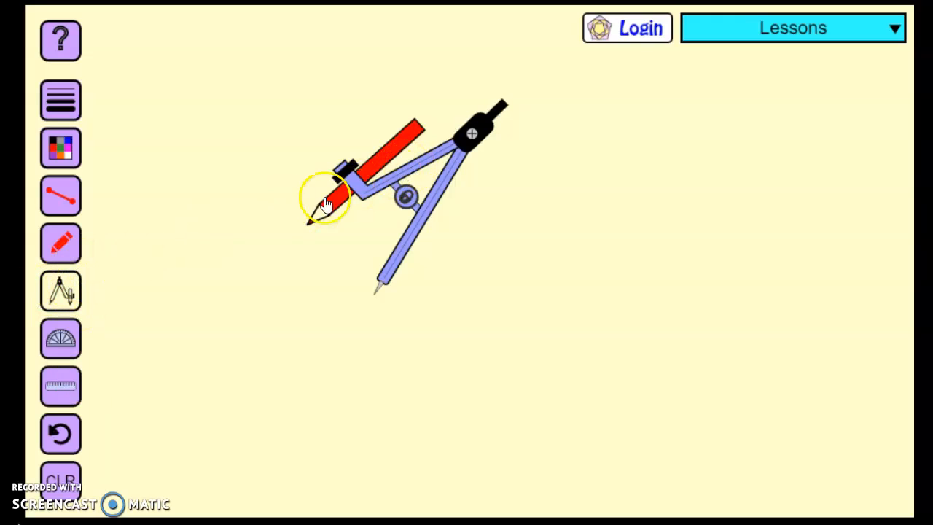
Swing the compass's pencil arm to the opposite side of the needle and reposition the compass slightly higher.
mouse_move(367, 190)
left_mouse_down()
mouse_move(301, 220)
mouse_move(423, 204)
mouse_move(573, 209)
mouse_move(316, 229)
mouse_move(524, 190)
mouse_move(526, 161)
mouse_move(539, 153)
left_mouse_up()
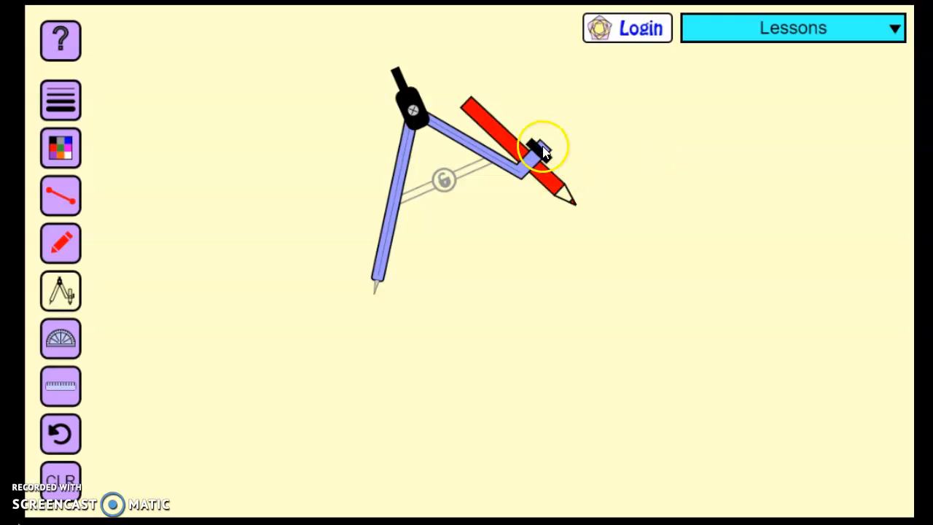
left_click_drag(377, 275, 372, 252)
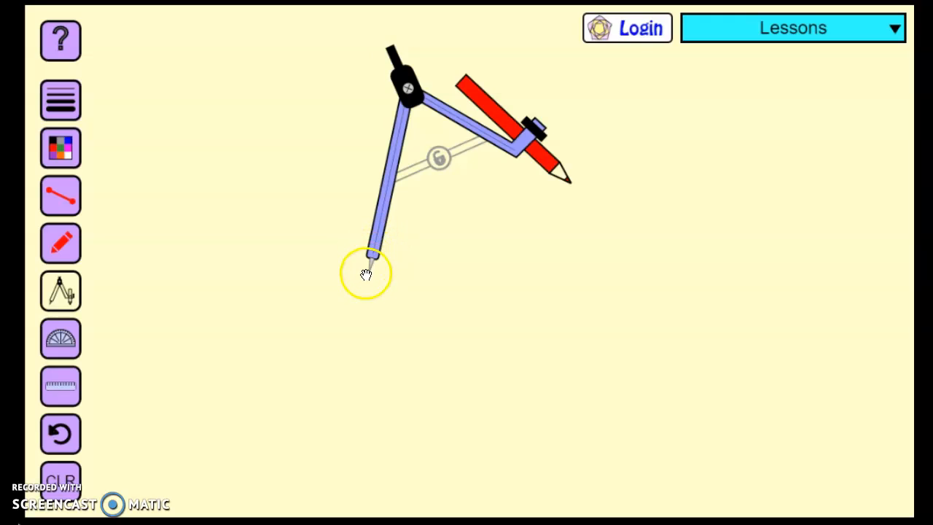
mouse_move(376, 248)
left_mouse_down()
mouse_move(374, 222)
mouse_move(372, 249)
mouse_move(418, 209)
mouse_move(352, 211)
mouse_move(398, 201)
mouse_move(381, 210)
mouse_move(368, 239)
left_mouse_up()
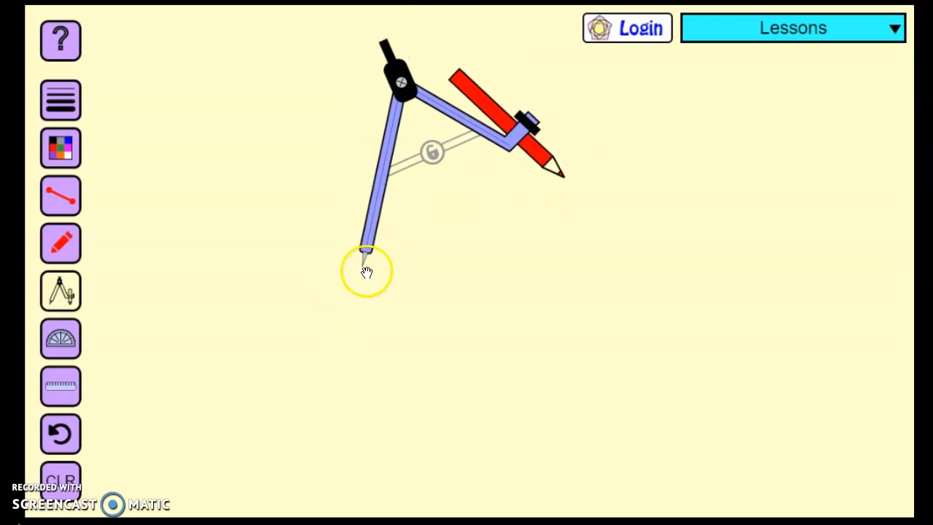
Adjust the compass opening, lock it, and draw a full circle around the needle point.
mouse_move(545, 162)
left_mouse_down()
mouse_move(399, 245)
mouse_move(507, 221)
left_mouse_up()
mouse_move(512, 174)
left_mouse_down()
mouse_move(666, 225)
mouse_move(573, 202)
mouse_move(450, 215)
mouse_move(442, 199)
mouse_move(598, 172)
mouse_move(467, 184)
mouse_move(457, 194)
mouse_move(562, 194)
mouse_move(479, 198)
mouse_move(510, 234)
mouse_move(561, 211)
mouse_move(475, 238)
mouse_move(594, 237)
mouse_move(443, 229)
mouse_move(543, 229)
mouse_move(530, 231)
left_mouse_up()
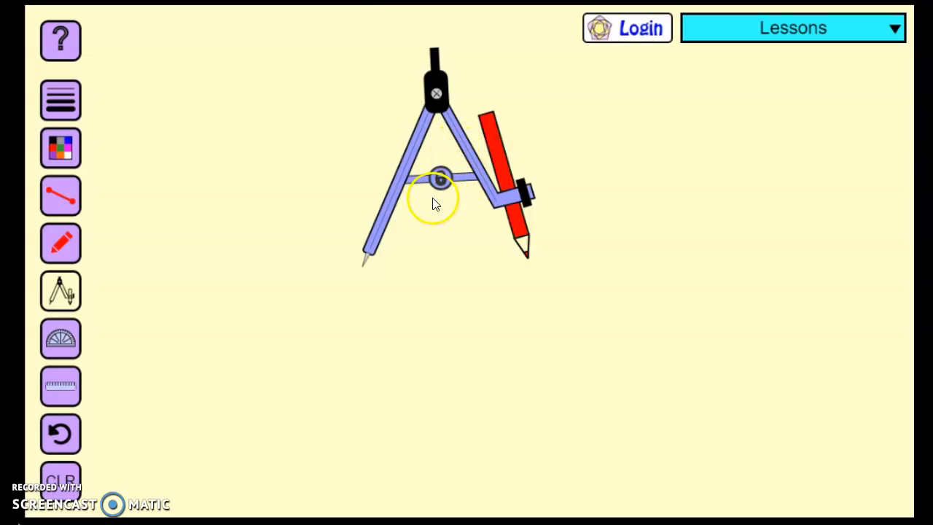
left_click(440, 178)
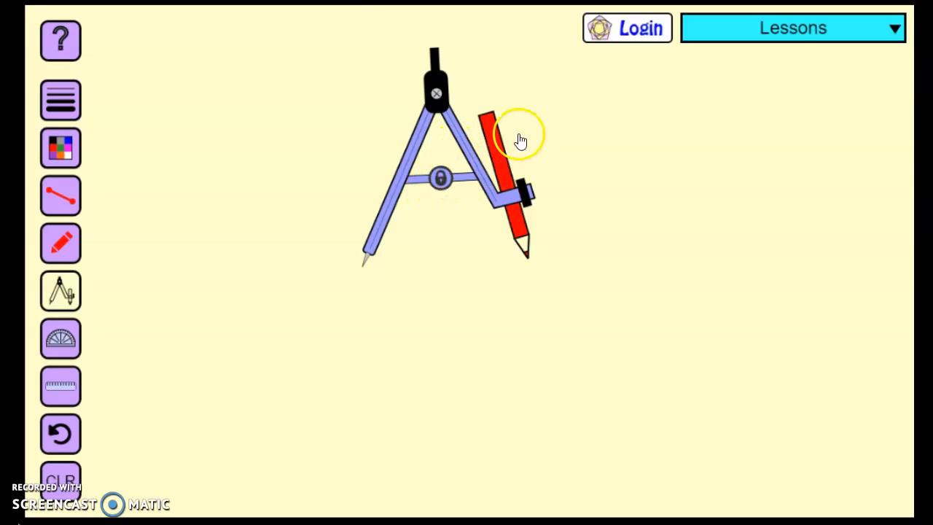
mouse_move(435, 89)
left_mouse_down()
mouse_move(354, 76)
mouse_move(241, 114)
mouse_move(189, 185)
mouse_move(533, 344)
mouse_move(543, 215)
mouse_move(429, 90)
mouse_move(407, 10)
left_mouse_up()
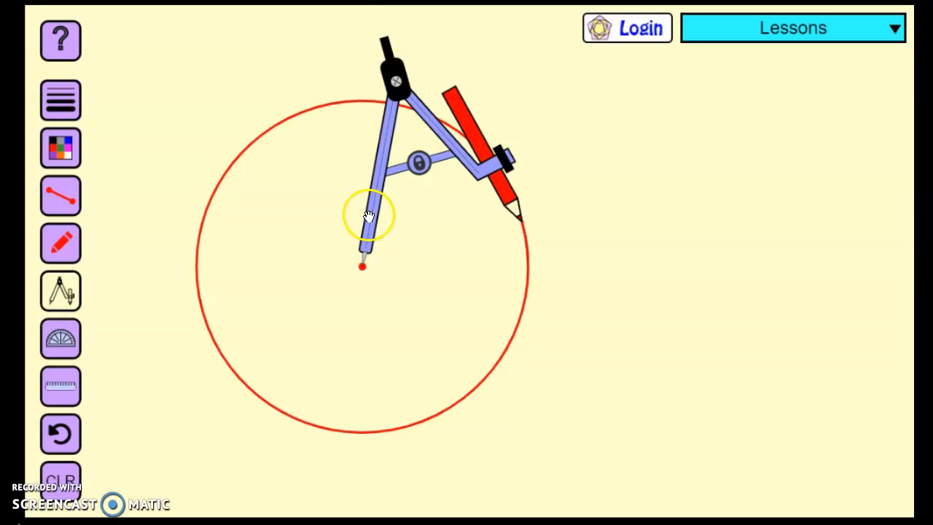
Draw a smaller circle overlapping the first, with the compass moved off-centre, unlocked, narrowed and locked again.
left_click_drag(369, 217, 610, 239)
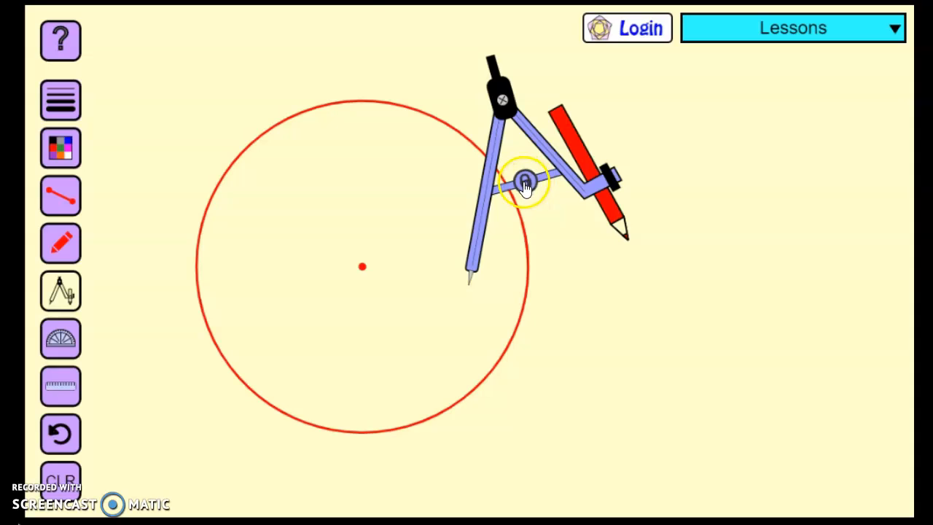
left_click(525, 182)
left_click_drag(618, 208, 548, 245)
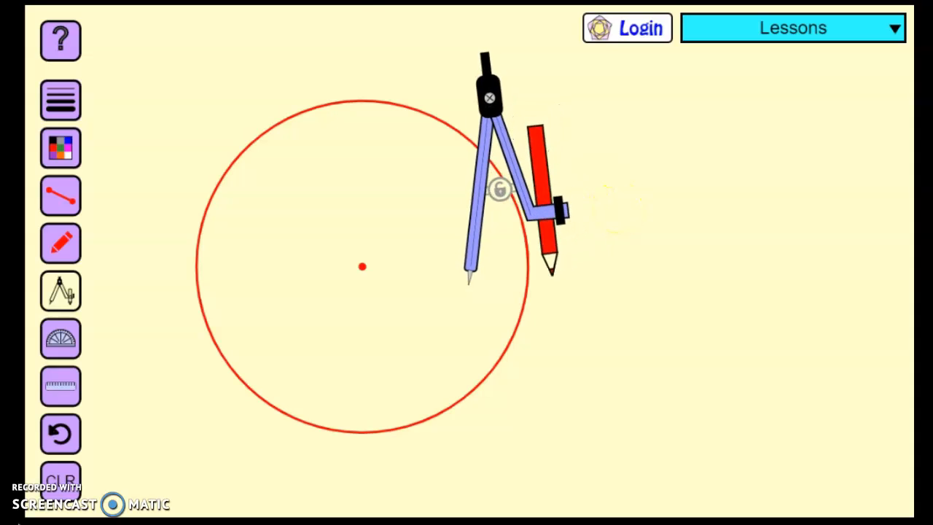
left_click(500, 189)
left_click(491, 73)
mouse_move(492, 72)
left_mouse_down()
mouse_move(318, 435)
mouse_move(647, 158)
mouse_move(459, 57)
left_mouse_up()
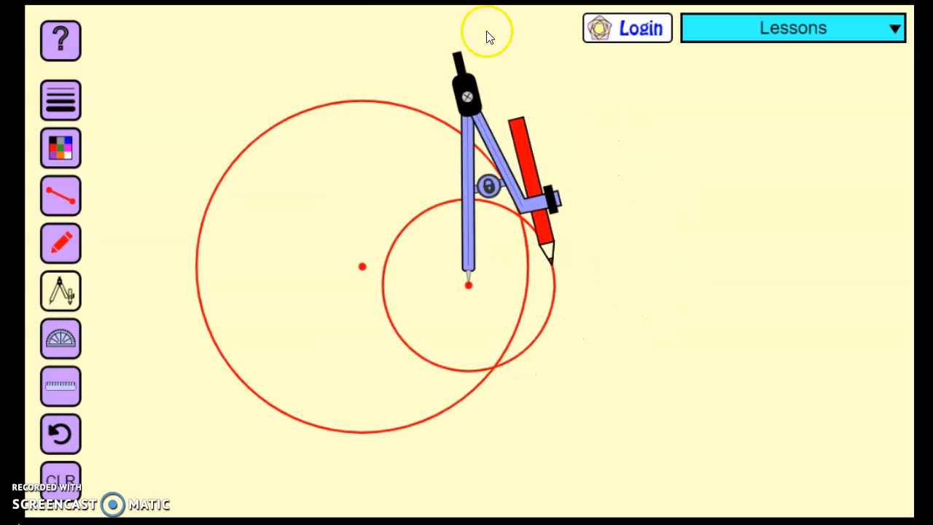
Move the compass away from the circles, and remove the smaller circle with undo and the larger by clearing the canvas.
left_click_drag(467, 240, 619, 233)
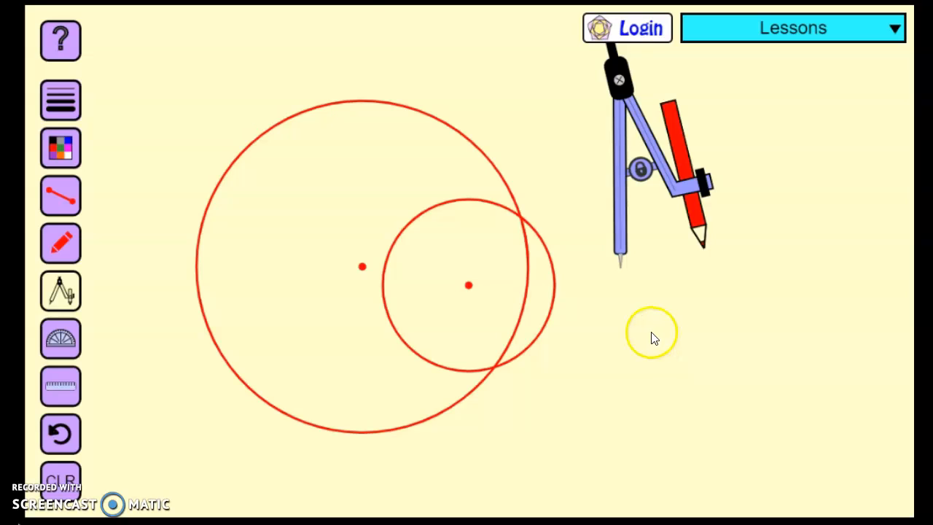
left_click(63, 434)
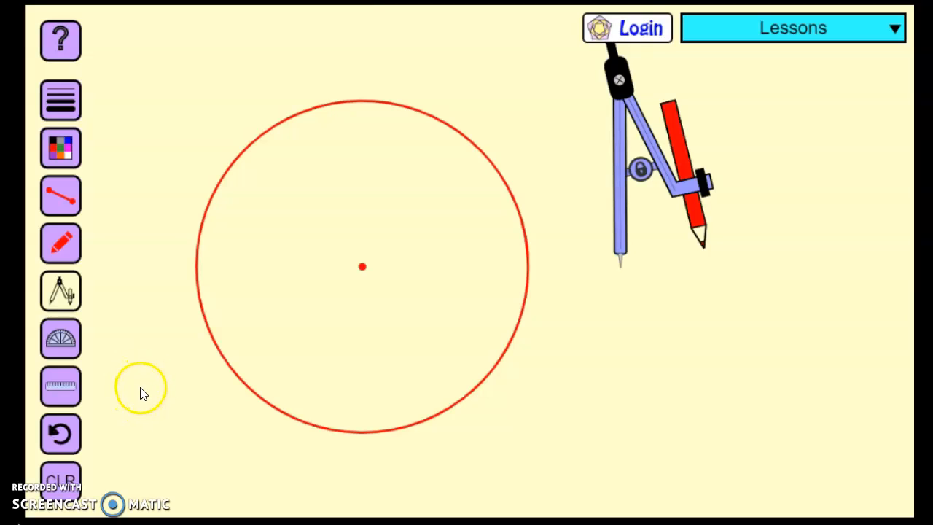
left_click(60, 485)
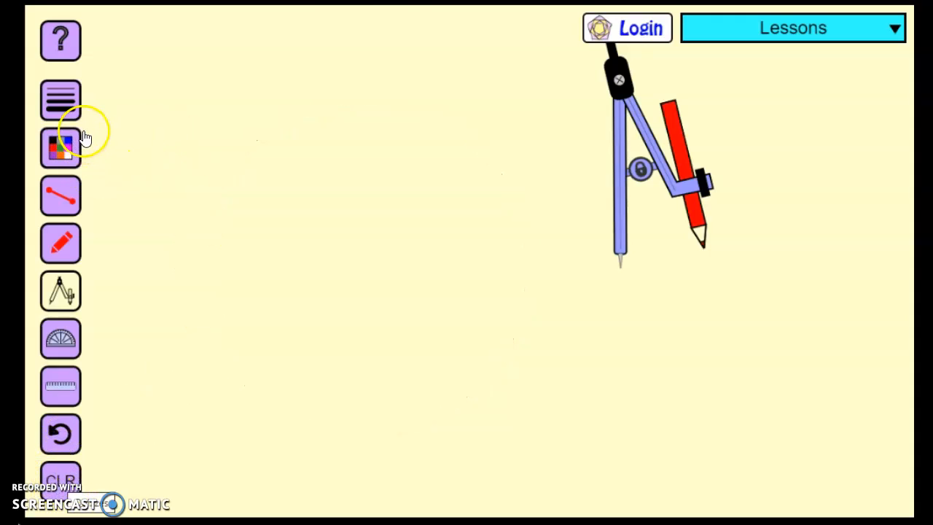
Display the protractor on the canvas and position it beside the compass.
left_click(61, 338)
left_click_drag(409, 215, 372, 215)
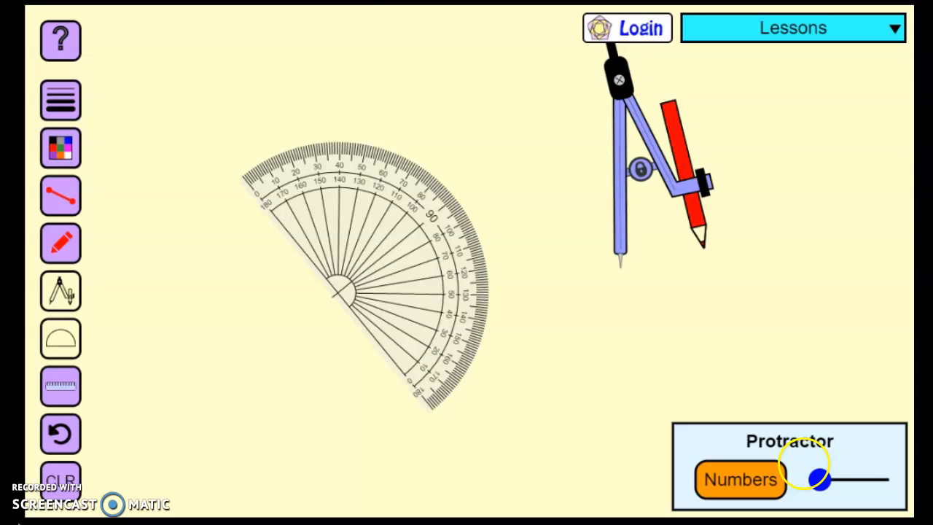
mouse_move(820, 479)
left_mouse_down()
mouse_move(887, 478)
mouse_move(820, 479)
left_mouse_up()
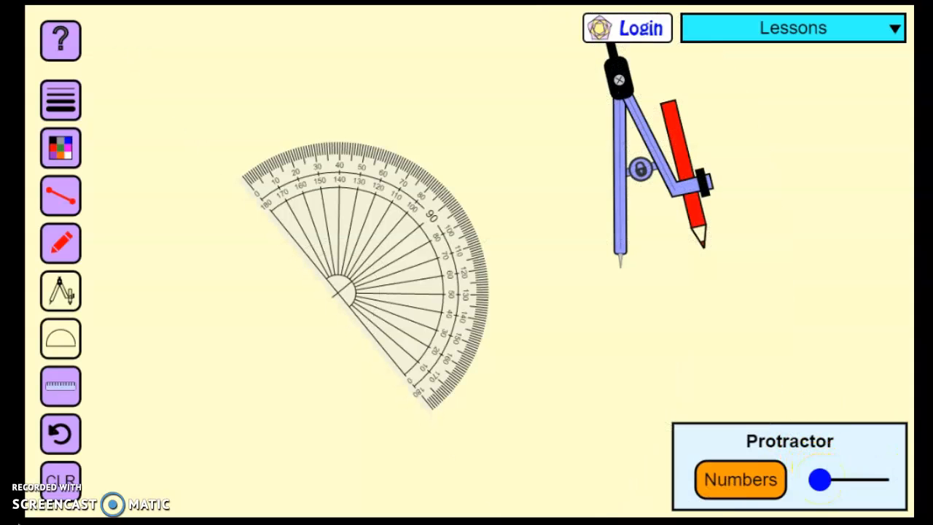
Toggle the protractor's numbers display twice and move the protractor slightly upward.
left_click(741, 482)
left_click(742, 482)
left_click_drag(363, 194, 370, 172)
left_click(417, 260)
Draw an angle from two red line segments sharing a vertex, with one side crossing the protractor.
left_click(61, 195)
left_click_drag(135, 117, 185, 249)
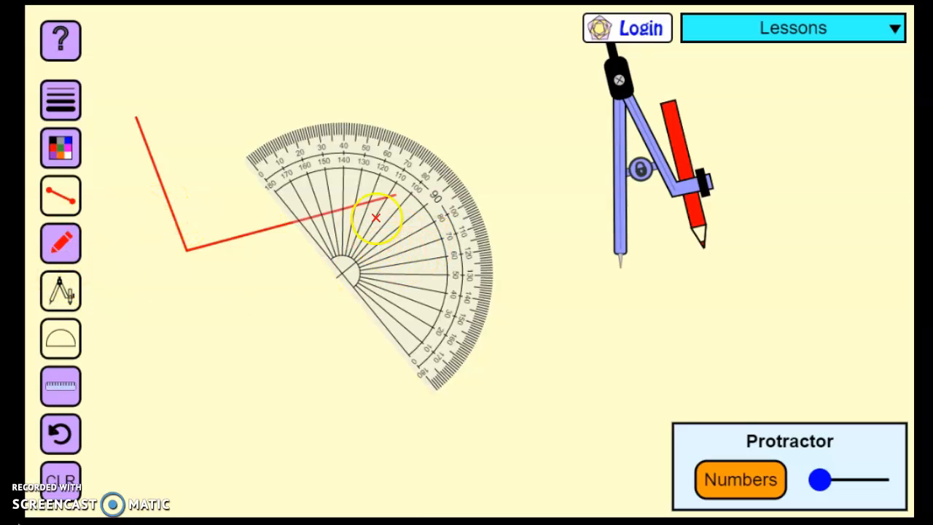
Measure the red angle by centring the protractor on its vertex and aligning the baseline with each side in turn, and hide the protractor.
left_click(64, 336)
left_click(67, 334)
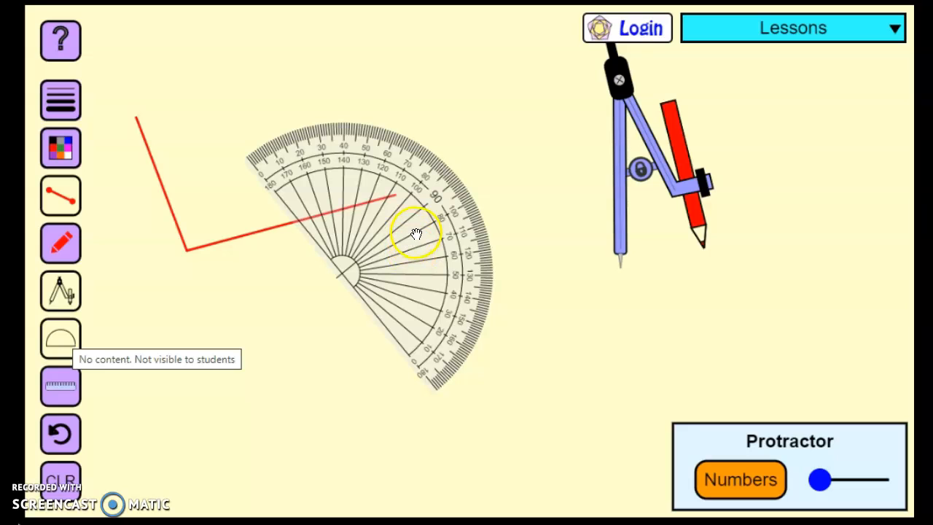
left_click_drag(433, 204, 282, 203)
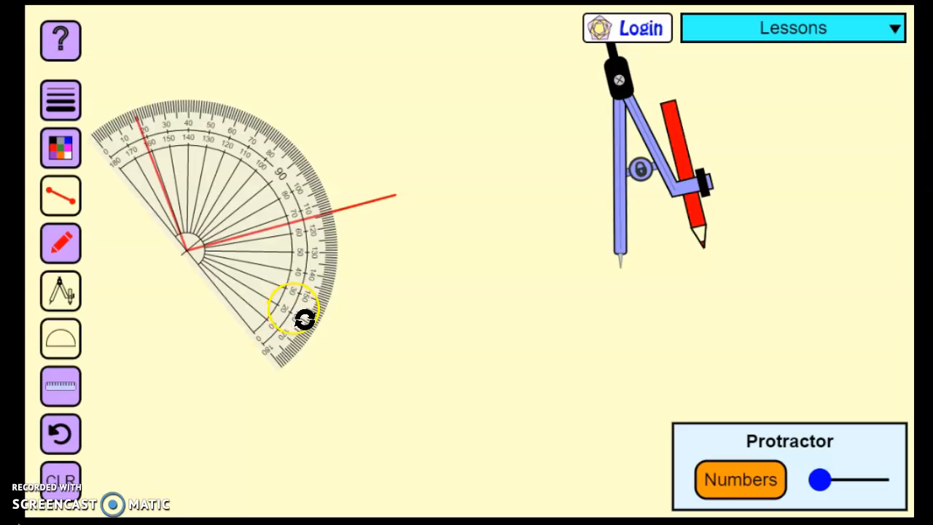
left_click_drag(295, 299, 281, 326)
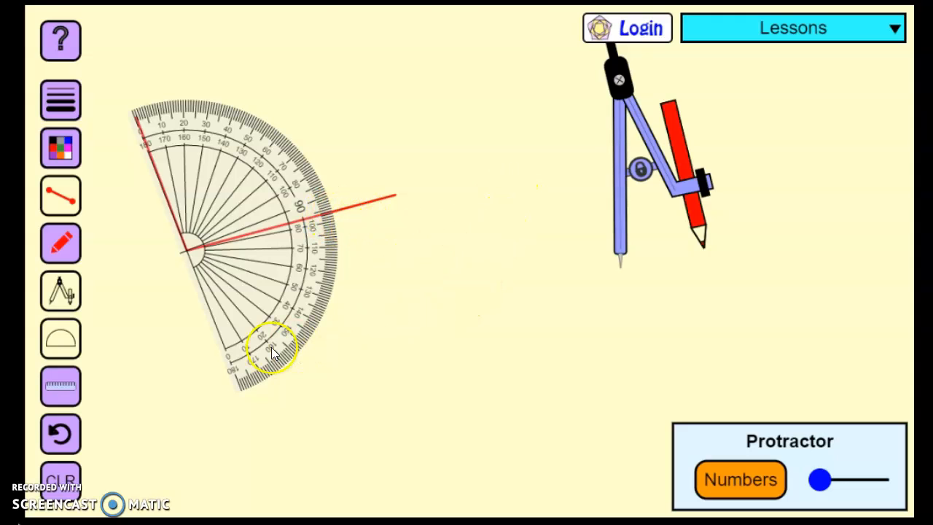
left_click_drag(264, 330, 297, 185)
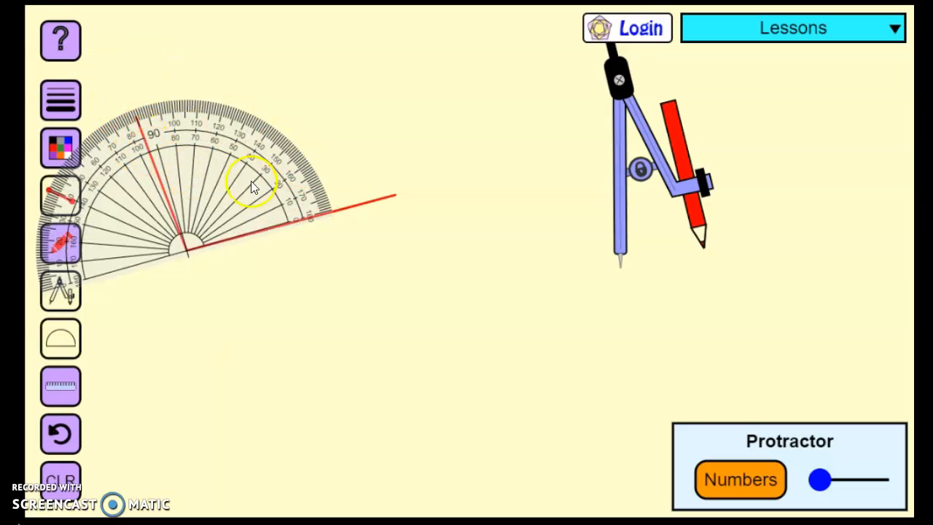
left_click(65, 335)
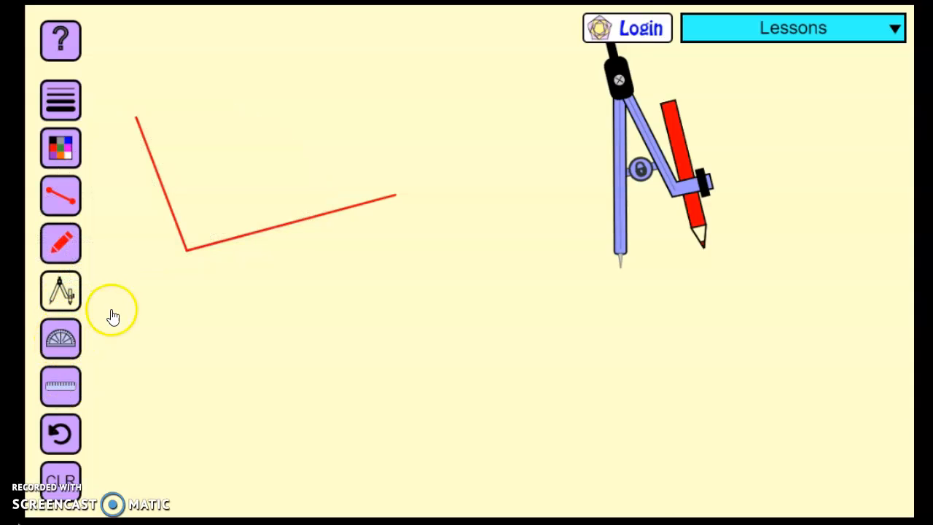
Display the ruler with its zero mark at the angle's vertex, and flip its scale over and back.
left_click(63, 390)
left_click_drag(389, 265, 445, 240)
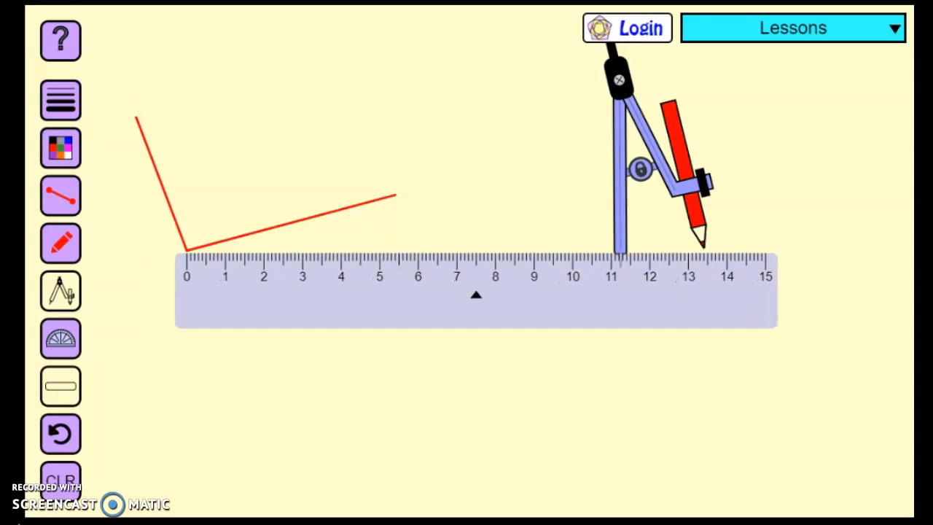
left_click_drag(504, 297, 505, 294)
left_click(481, 293)
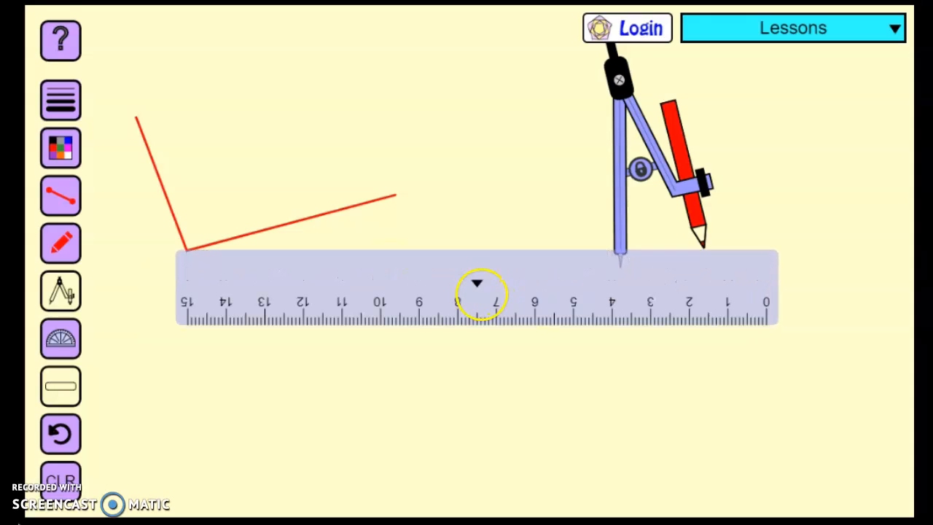
left_click(477, 282)
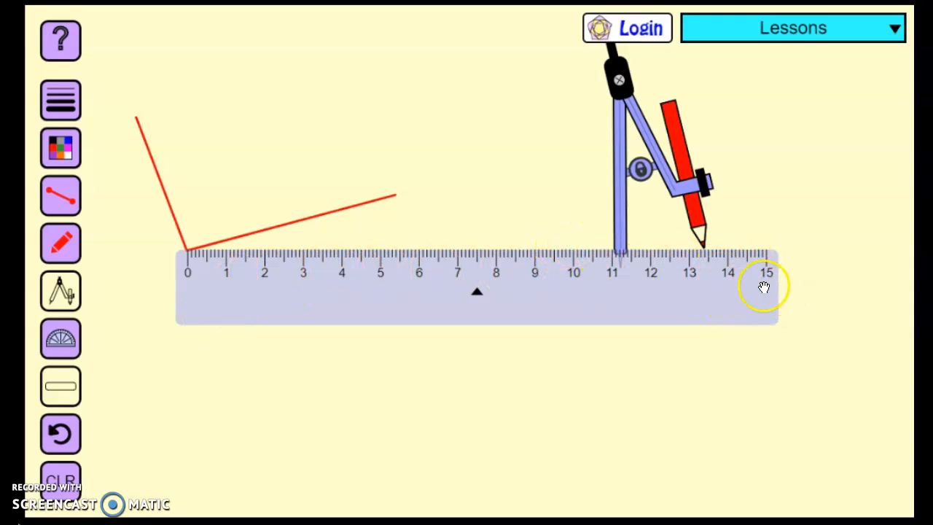
Measure the longer side of the angle by rotating the ruler's edge along it, and hide the ruler.
left_click_drag(762, 303, 756, 308)
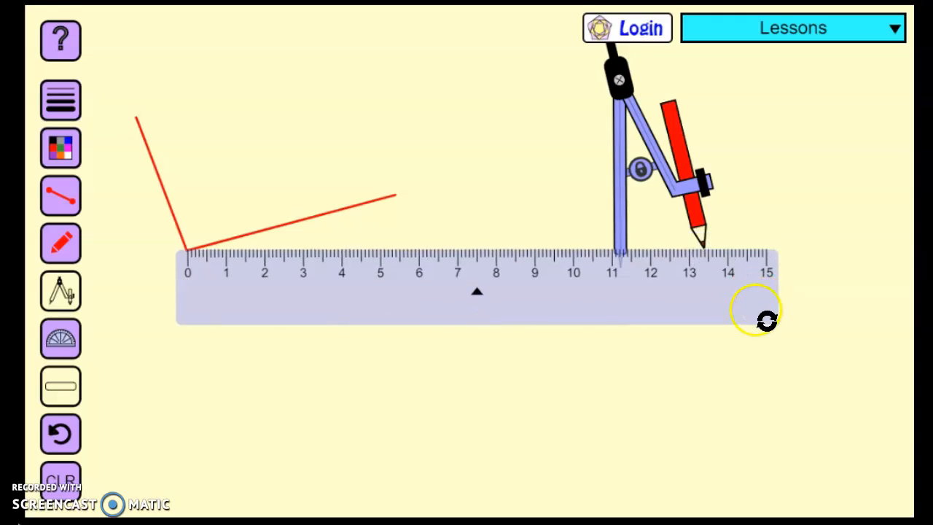
left_click_drag(758, 301, 758, 159)
mouse_move(392, 227)
left_mouse_down()
mouse_move(396, 243)
mouse_move(396, 225)
left_mouse_up()
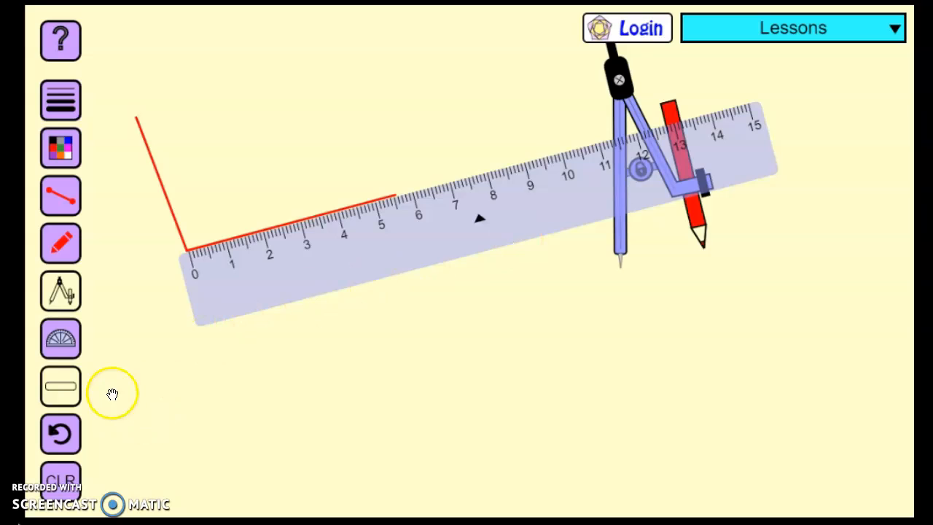
left_click(60, 387)
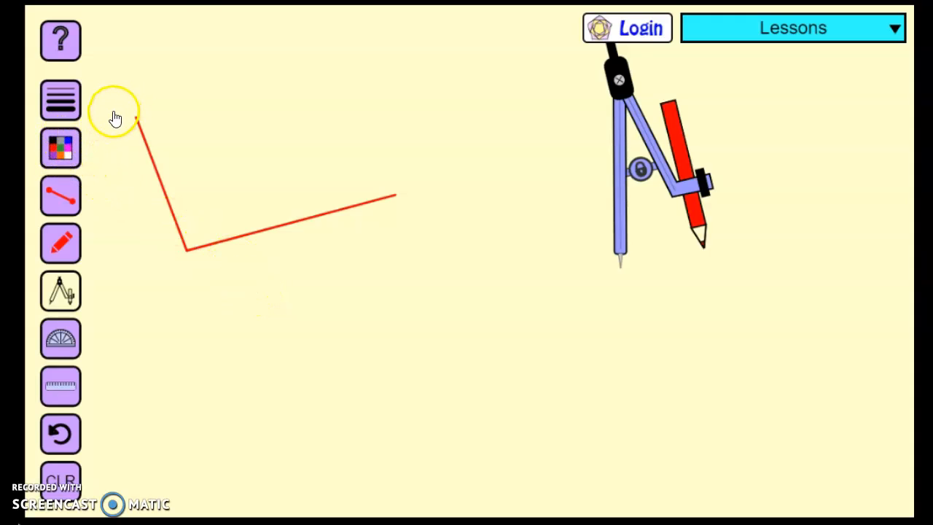
Set the drawing colour to blue and draw a freehand wavy line between the angle's sides with the pencil.
left_click(60, 145)
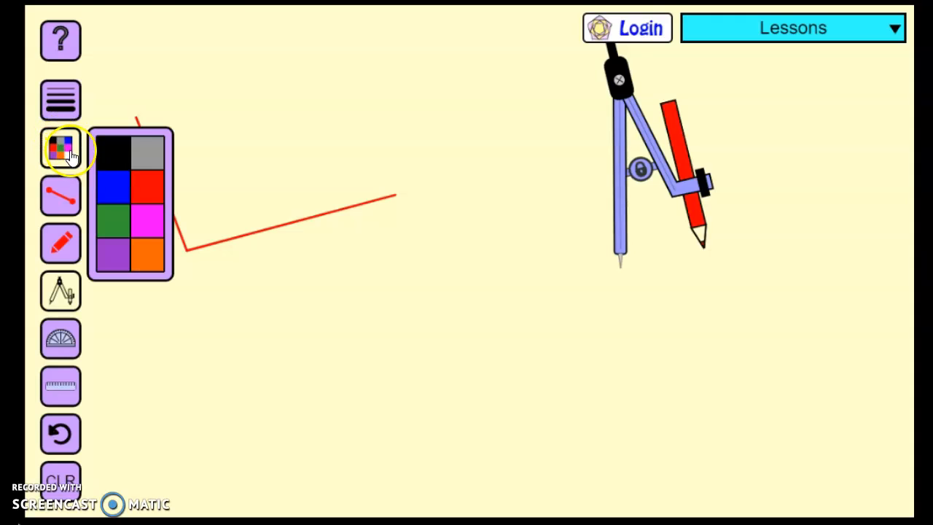
left_click(115, 190)
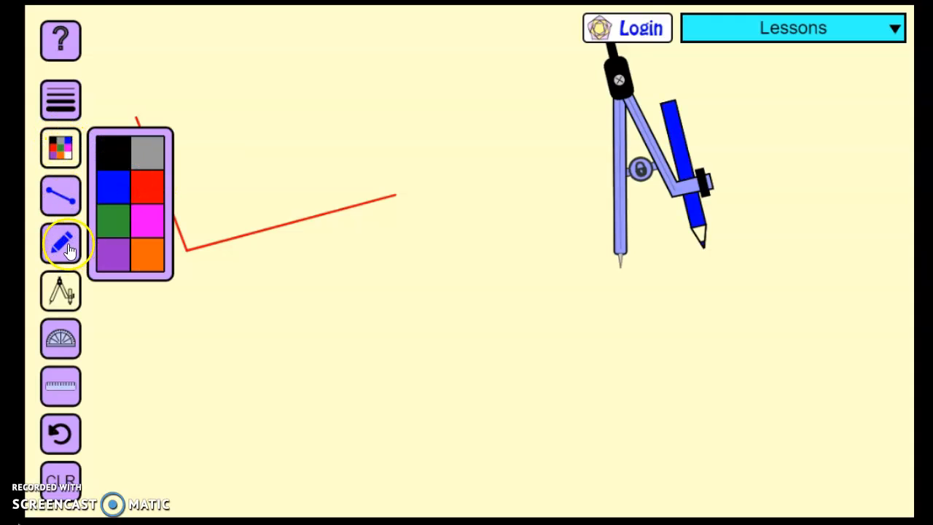
left_click(62, 295)
left_click(62, 295)
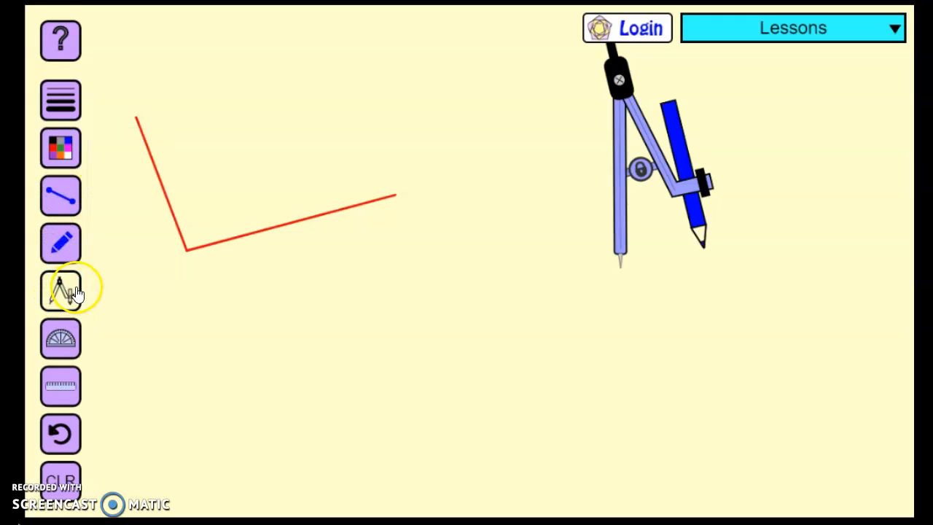
left_click(56, 239)
mouse_move(299, 112)
left_mouse_down()
mouse_move(281, 117)
mouse_move(349, 203)
left_mouse_up()
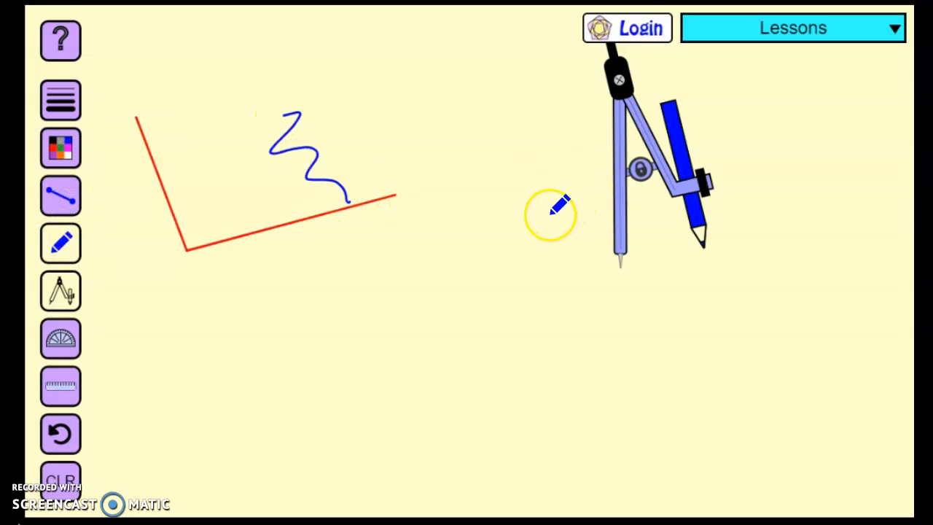